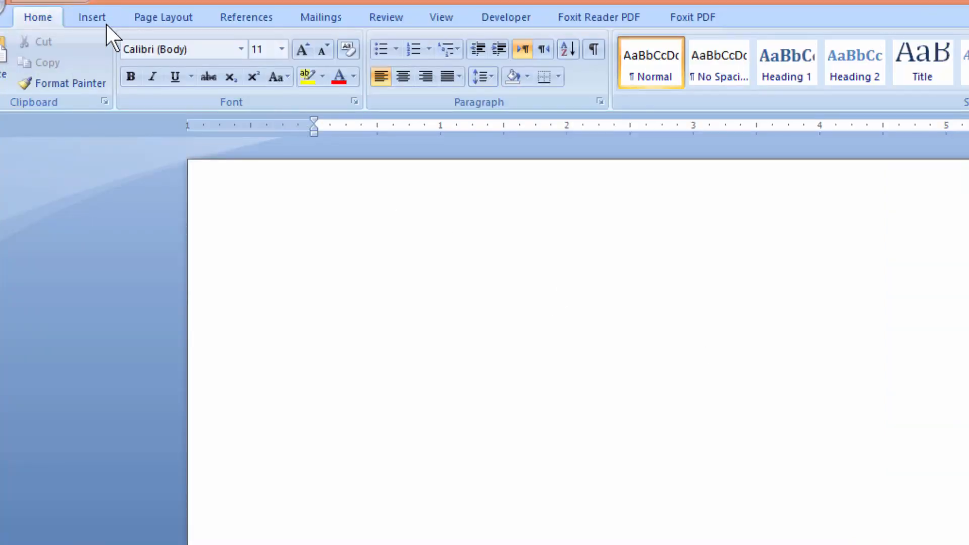
# Insert a table with 5 columns and 8 rows into the blank document.
pyautogui.click(106, 22)
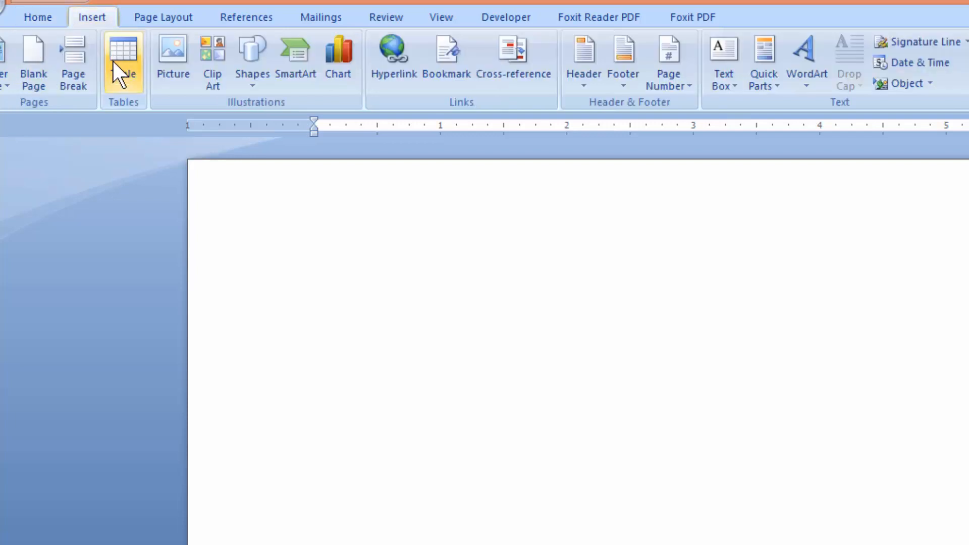
pyautogui.click(123, 83)
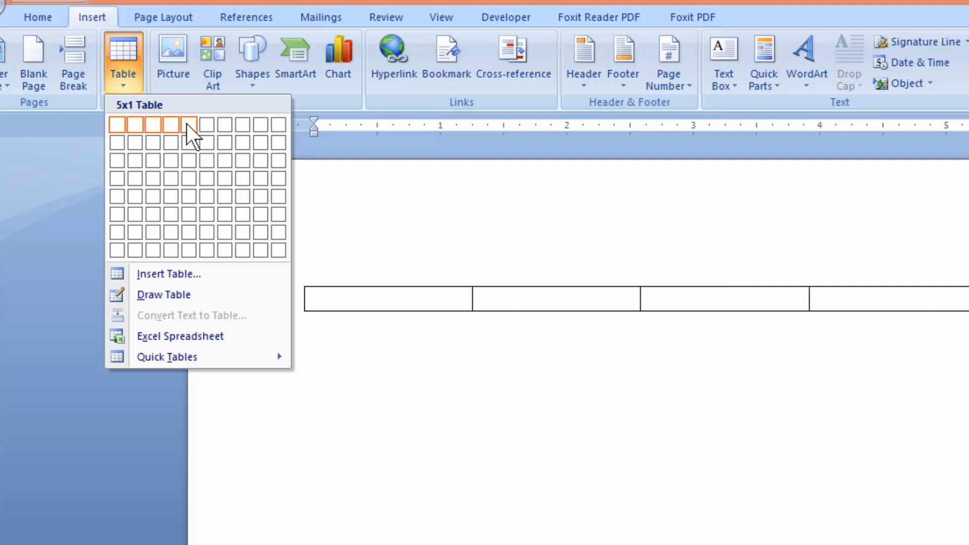
pyautogui.click(186, 250)
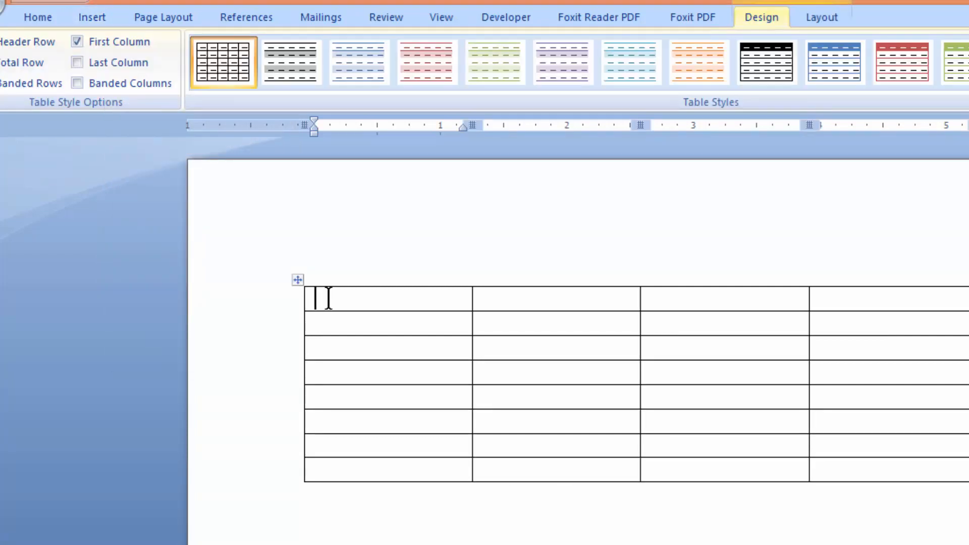
# Enter the heading S.No in the table's first column and number the rows below it 1 to 5.
pyautogui.write('S.')
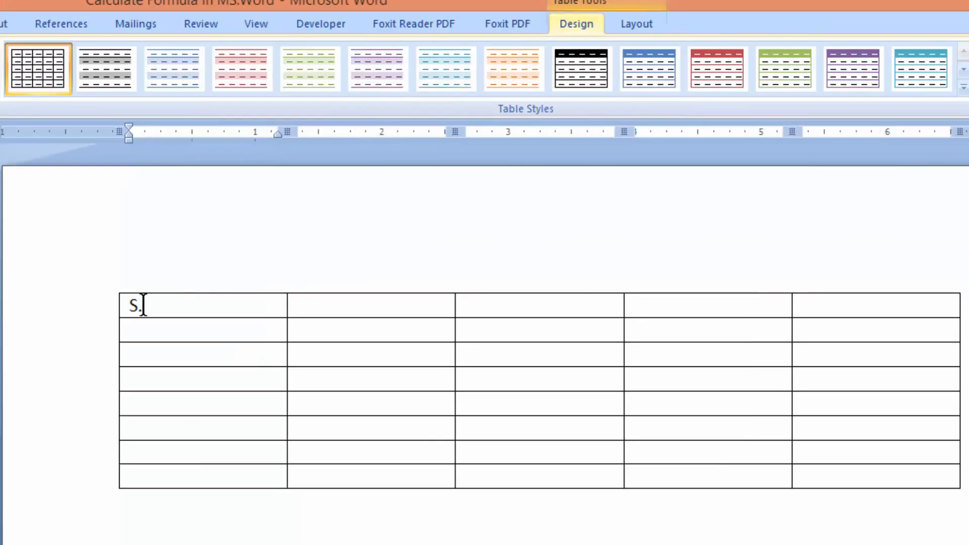
pyautogui.write('No')
pyautogui.press('Down')
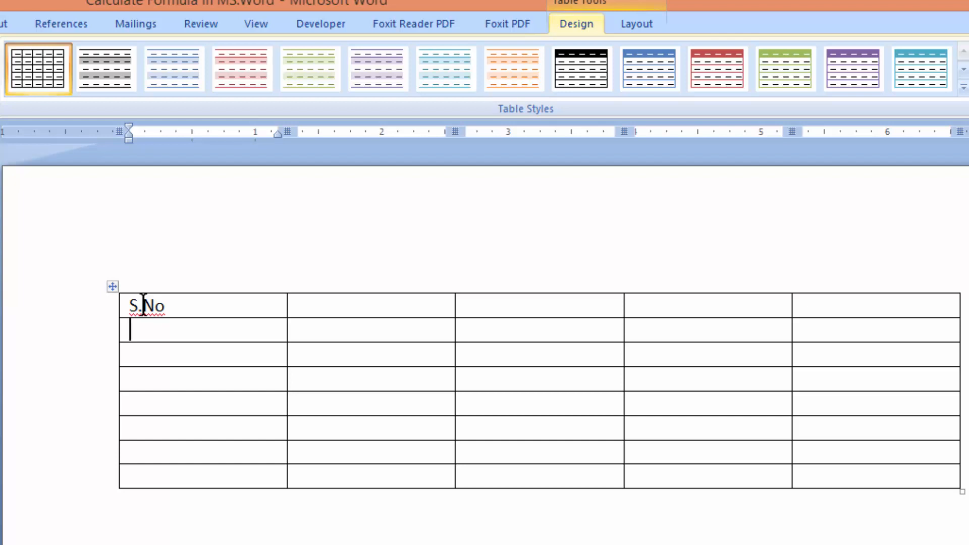
pyautogui.write('1')
pyautogui.press('Down')
pyautogui.write('2')
pyautogui.press('Down')
pyautogui.write('3')
pyautogui.press('Down')
pyautogui.write('4')
pyautogui.press('Down')
pyautogui.write('5')
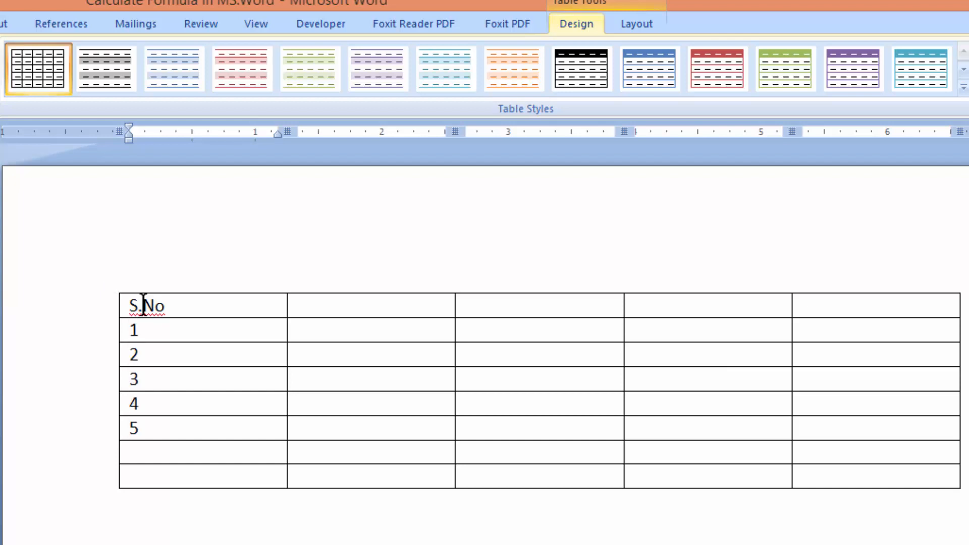
pyautogui.press('Down')
# Fill the remaining header cells with Item Name, Quantity, Unit Price and Total Amount.
pyautogui.click(349, 303)
pyautogui.write('Item Name')
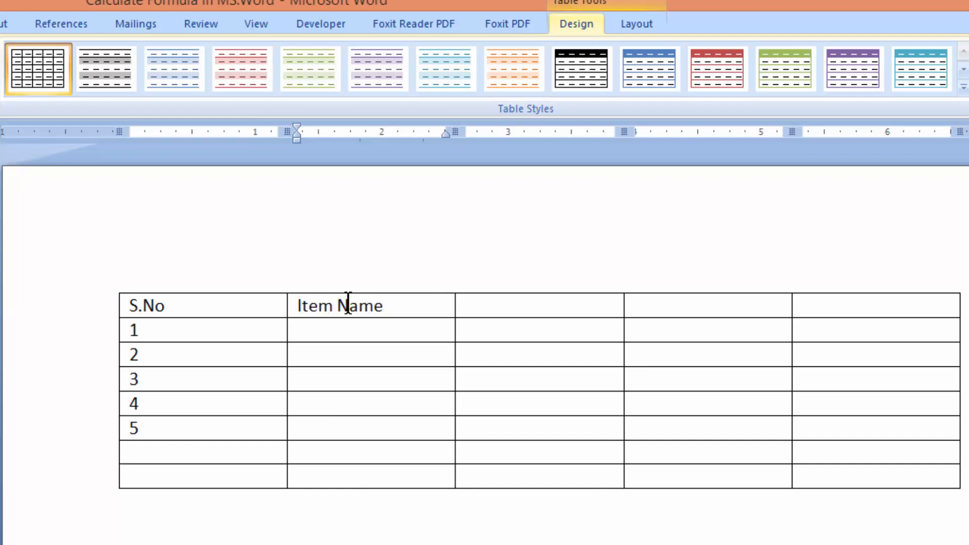
pyautogui.press('Tab')
pyautogui.write('Quantity')
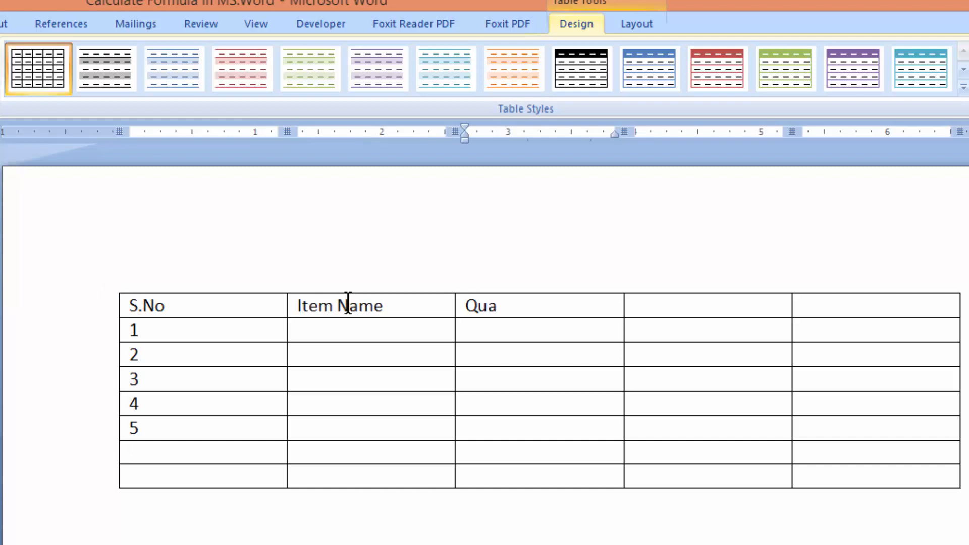
pyautogui.press('Tab')
pyautogui.write('U')
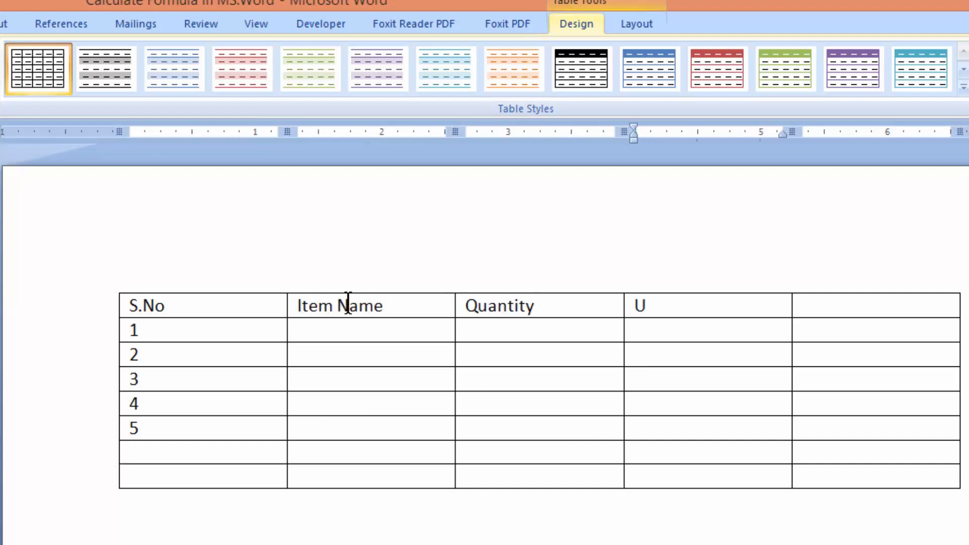
pyautogui.write('nit Price')
pyautogui.press('Tab')
pyautogui.write('Total Amount')
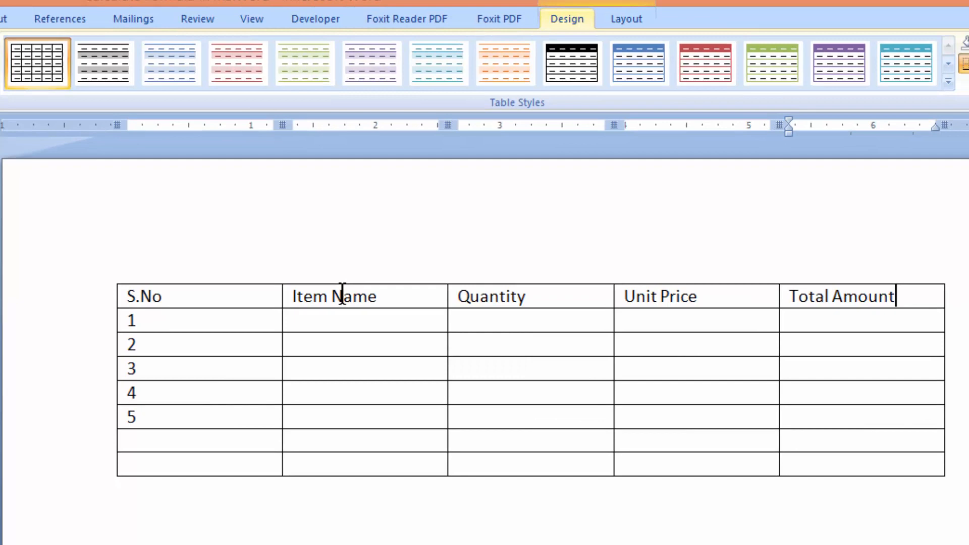
# Enter Dell Laptop and Lenovo laptop as the item names for rows 1 and 2.
pyautogui.click(341, 320)
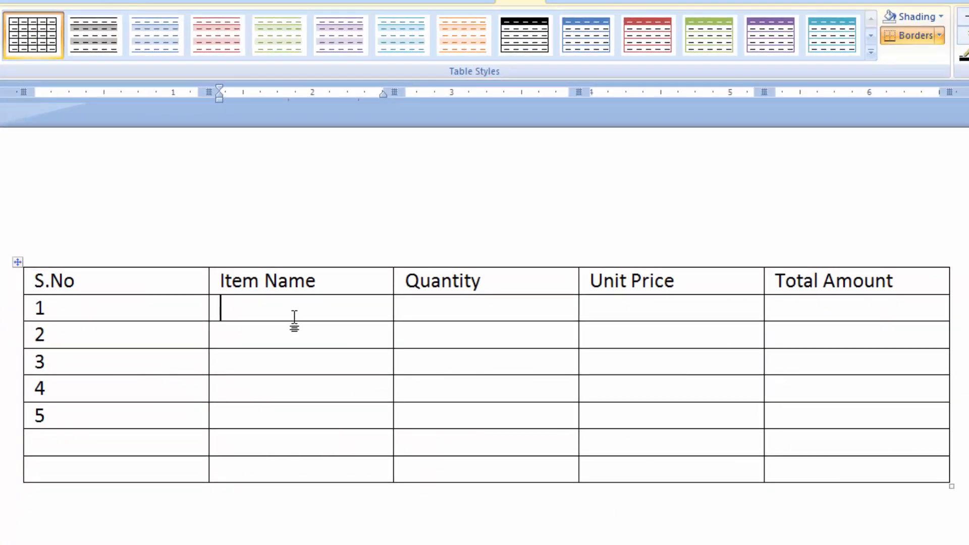
pyautogui.write('Dell Laptop')
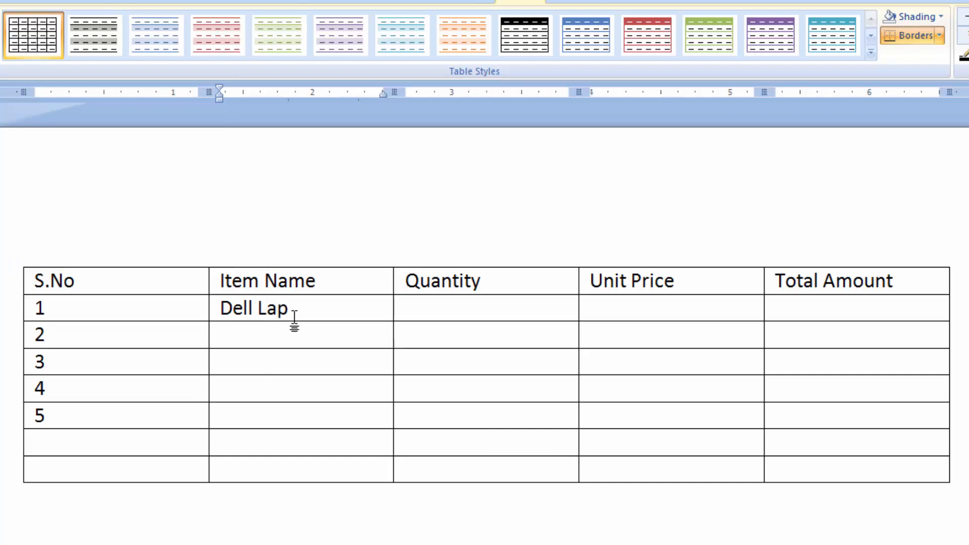
pyautogui.press('Down')
pyautogui.write('Leno')
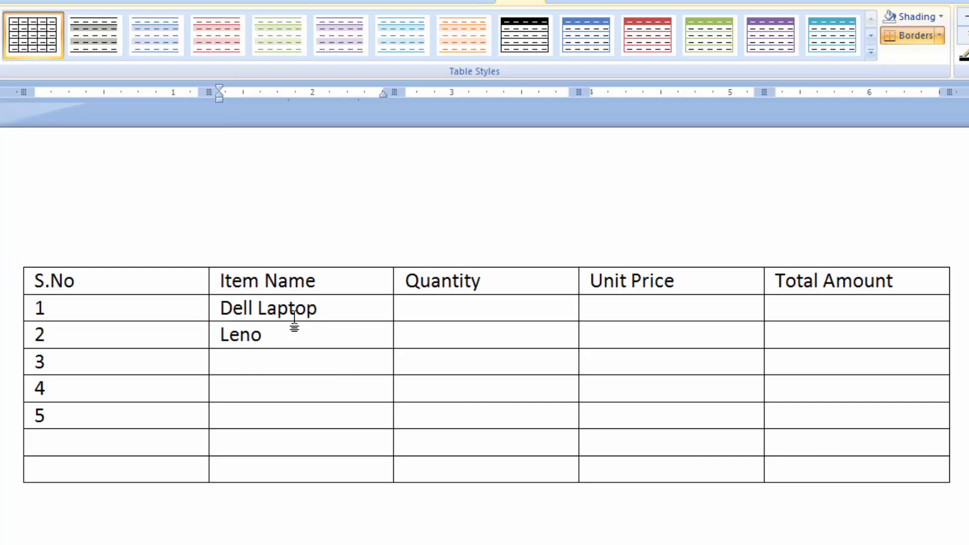
pyautogui.press('BackSpace')
pyautogui.write('ino lao')
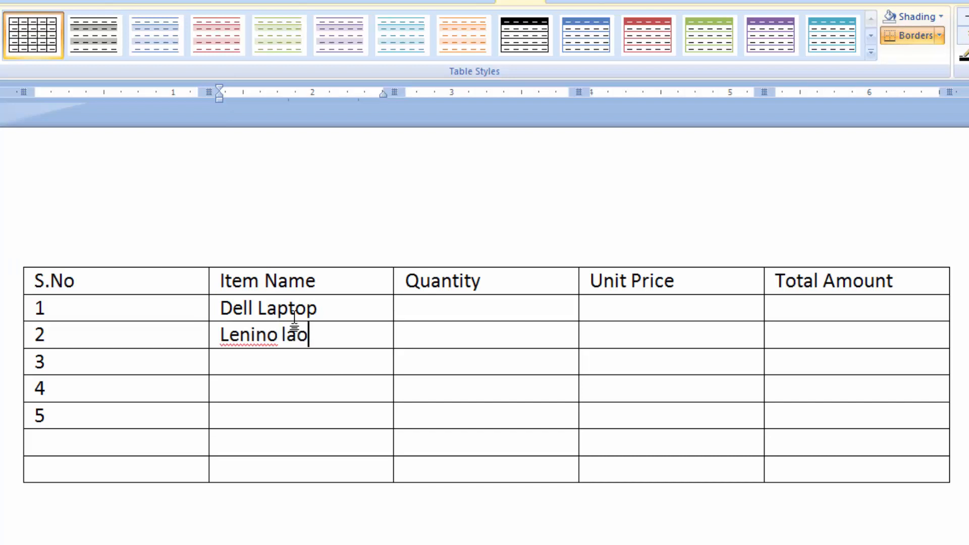
pyautogui.press('BackSpace')
pyautogui.write('ptop')
# Enter HP Laptop and HP usb as the item names for rows 3 and 4.
pyautogui.click(329, 361)
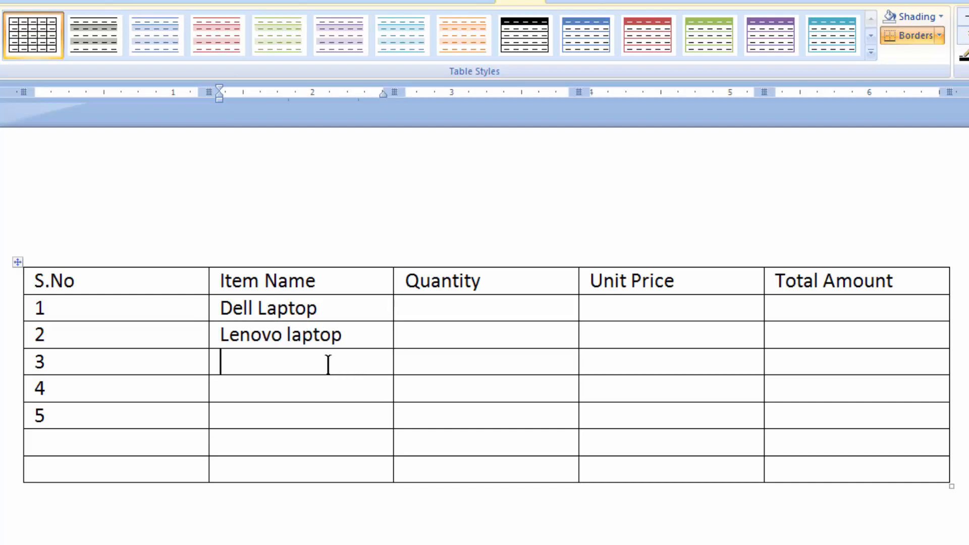
pyautogui.write('HP L')
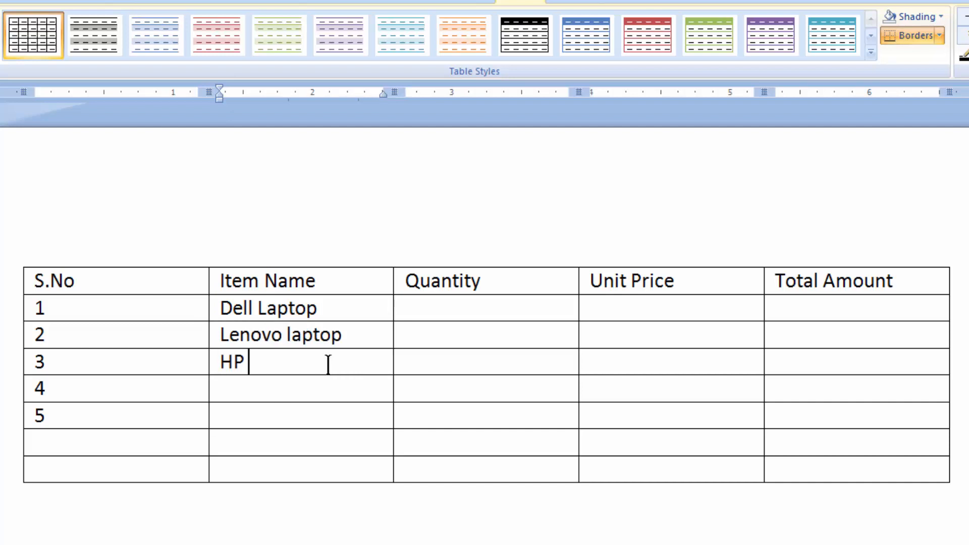
pyautogui.write('aptop')
pyautogui.press('Down')
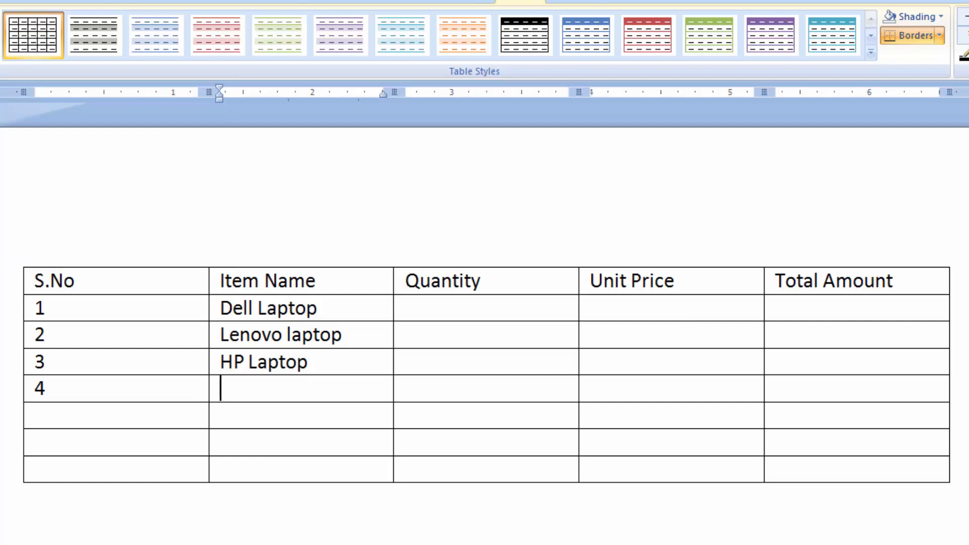
pyautogui.write('HP usb')
# Enter the quantities 12, 3, 14 and 200 for the four items.
pyautogui.click(497, 309)
pyautogui.write('12')
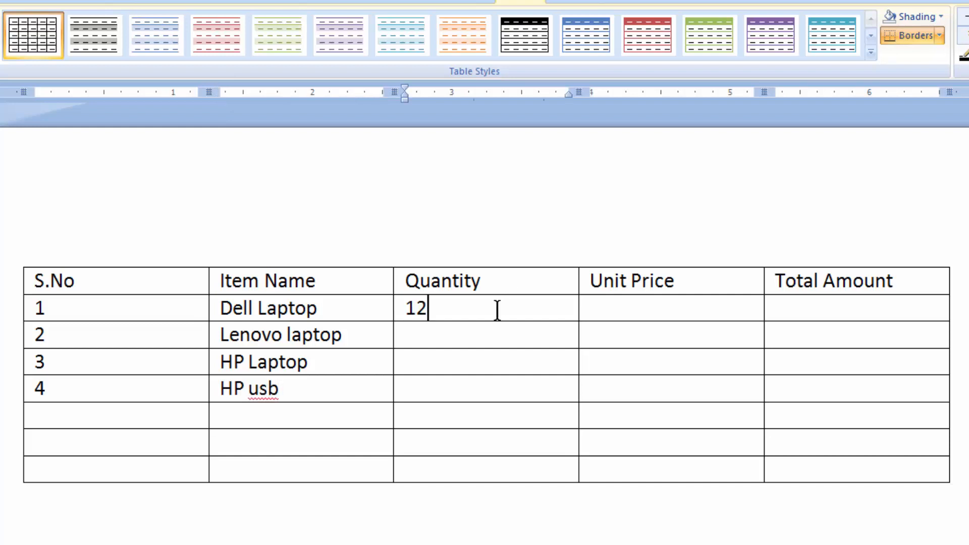
pyautogui.press('Down')
pyautogui.write('3')
pyautogui.press('Down')
pyautogui.write('14')
pyautogui.press('Down')
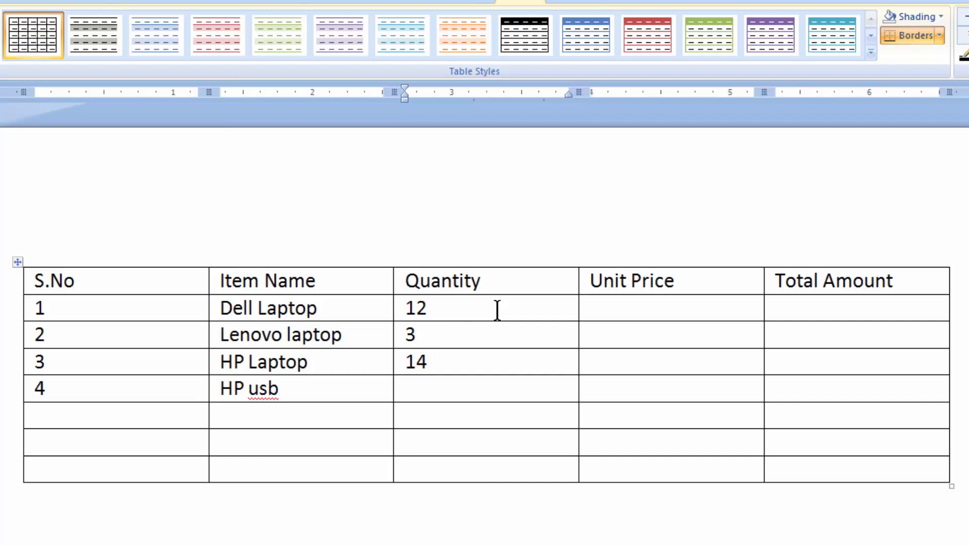
pyautogui.write('200')
# Enter the unit prices 3500, 4000, 5000 and 230 for the four items.
pyautogui.click(643, 309)
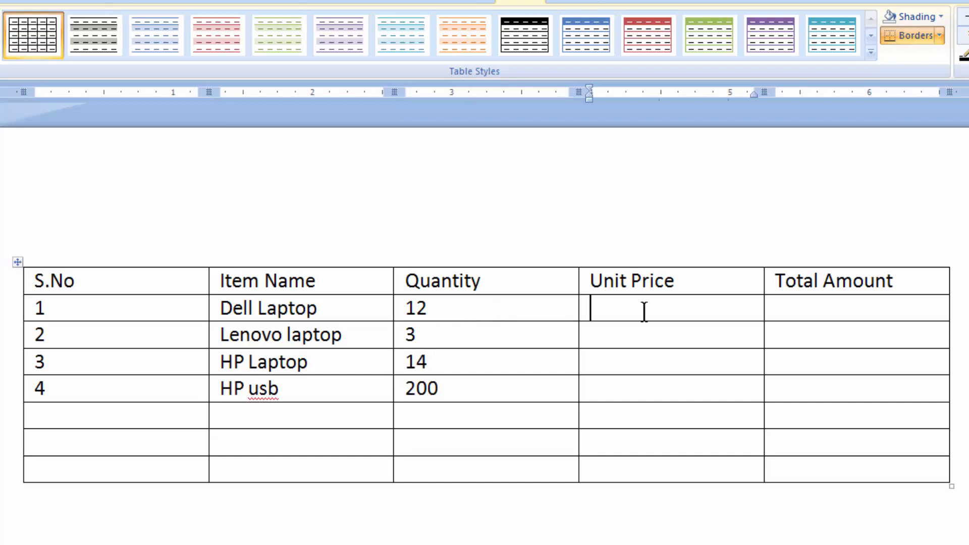
pyautogui.write('3500')
pyautogui.press('Down')
pyautogui.write('400')
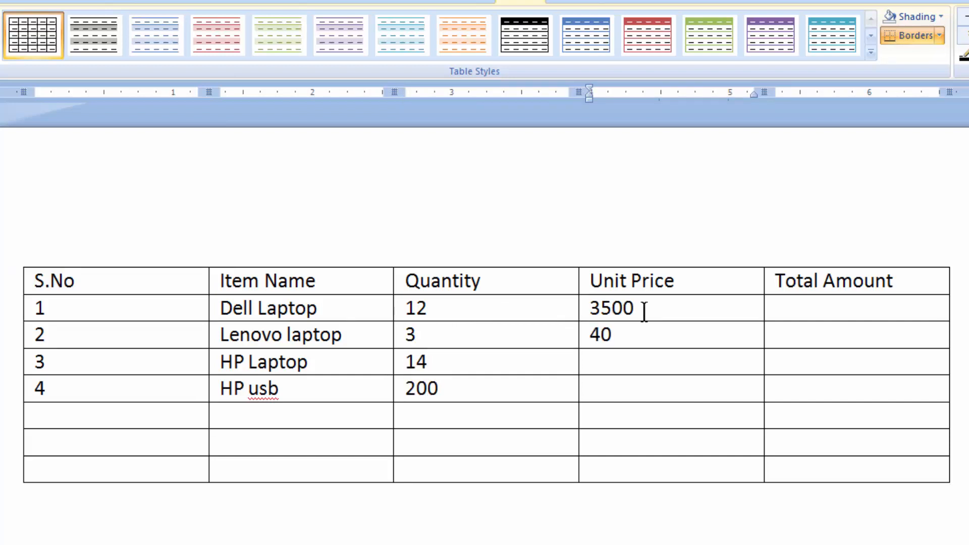
pyautogui.press('Down')
pyautogui.press('Up')
pyautogui.write('0')
pyautogui.press('Down')
pyautogui.write('5000')
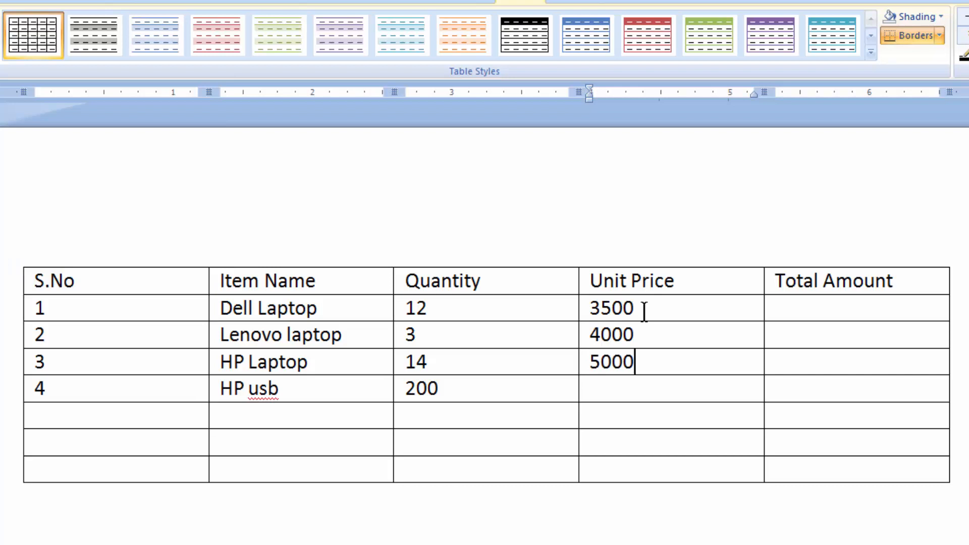
pyautogui.press('Down')
pyautogui.write('230')
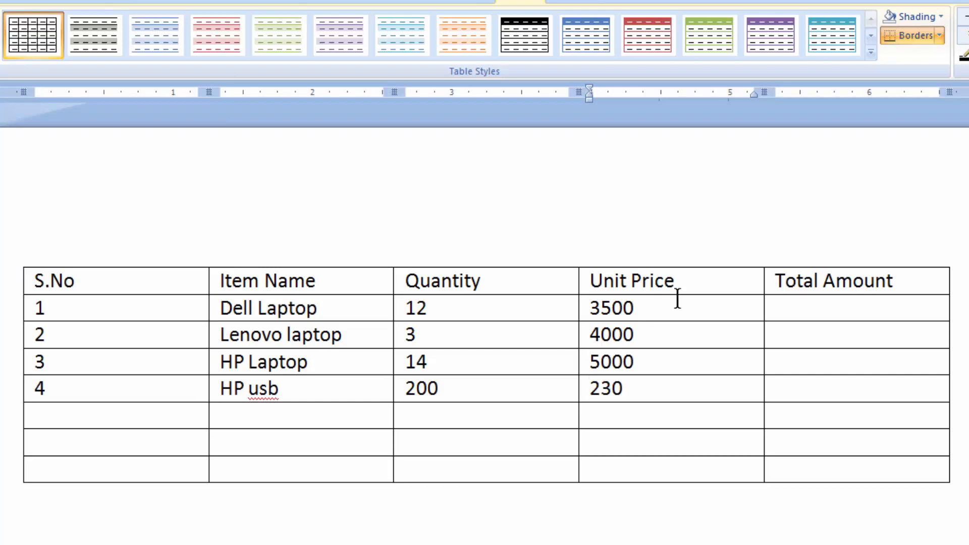
pyautogui.click(800, 306)
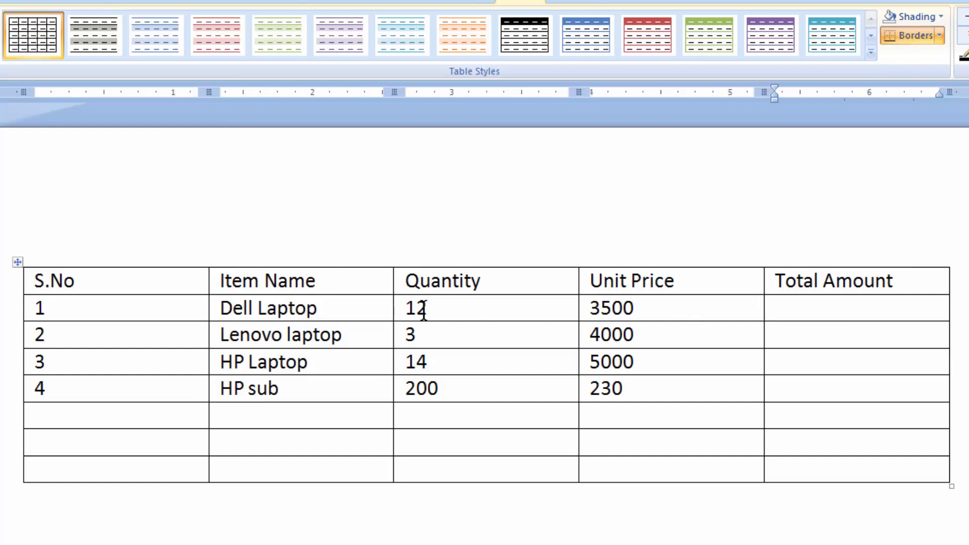
# Center the Quantity and Unit Price values in their cells, then place the cursor in the Dell Laptop row's Total Amount cell.
pyautogui.moveTo(424, 309); pyautogui.dragTo(588, 409)
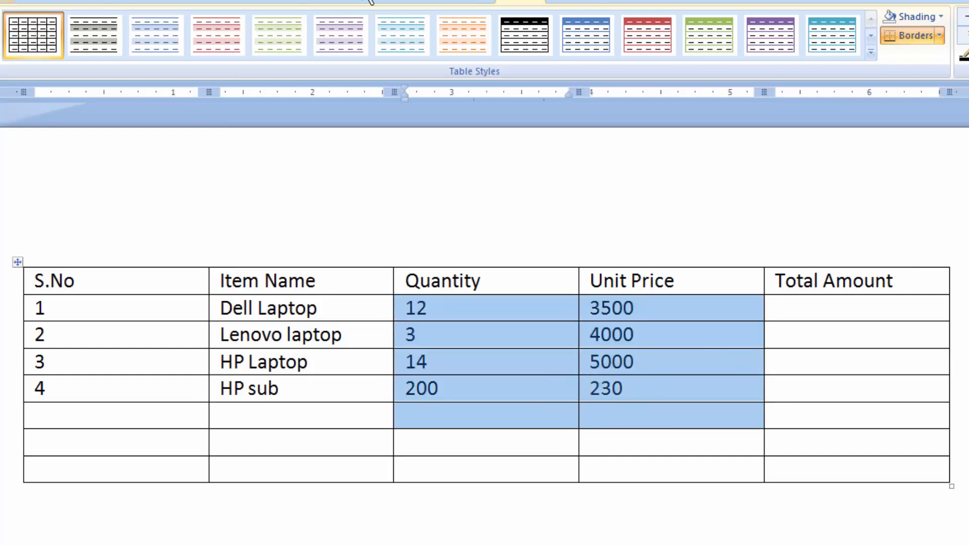
pyautogui.click(555, 2)
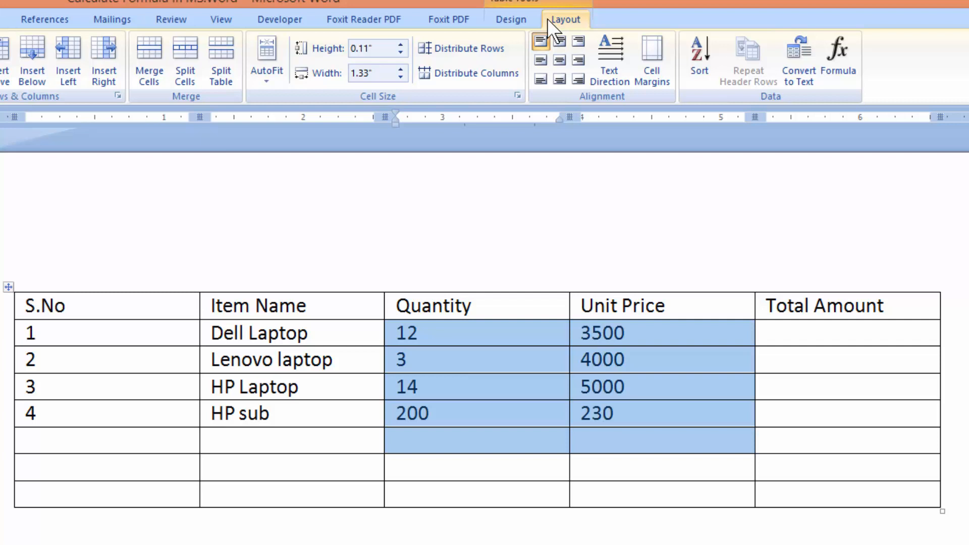
pyautogui.click(558, 62)
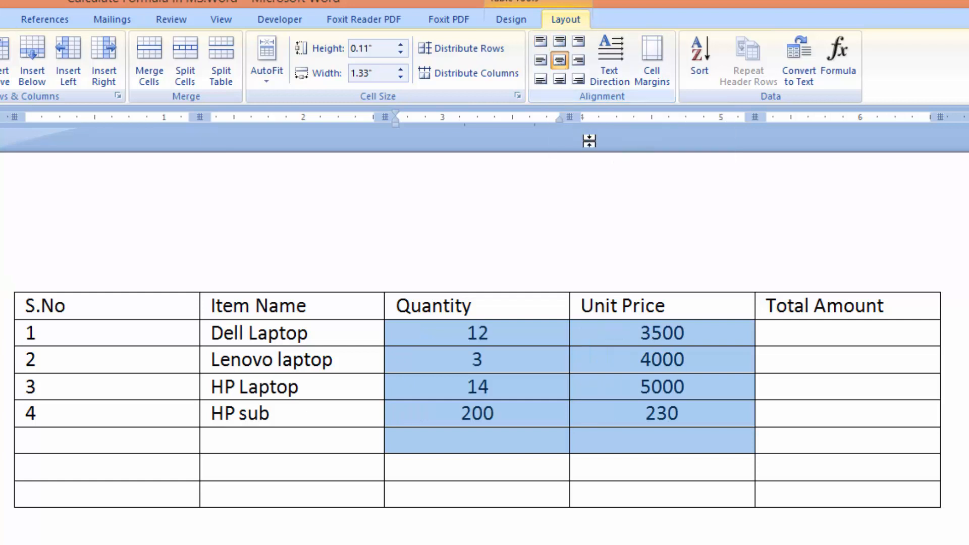
pyautogui.click(775, 334)
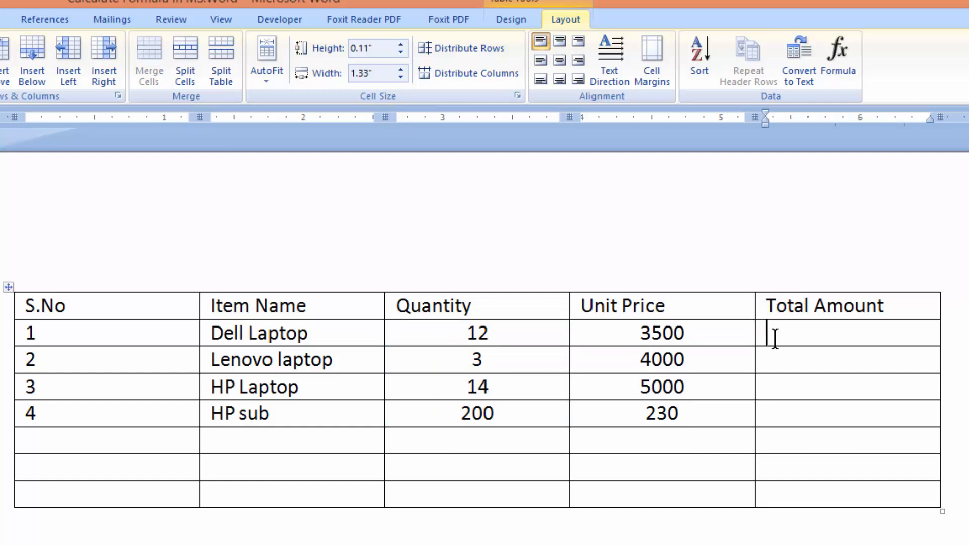
pyautogui.click(824, 81)
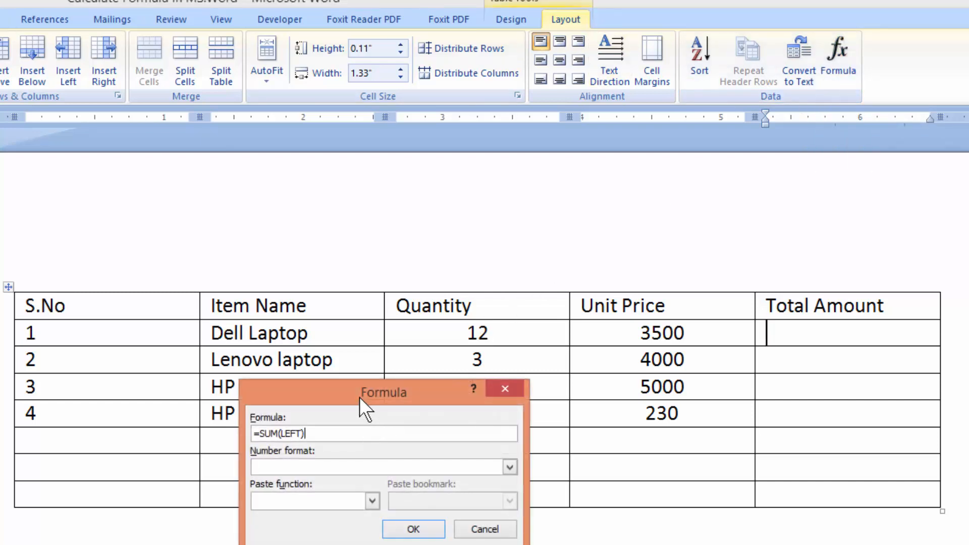
pyautogui.moveTo(360, 398); pyautogui.dragTo(348, 252)
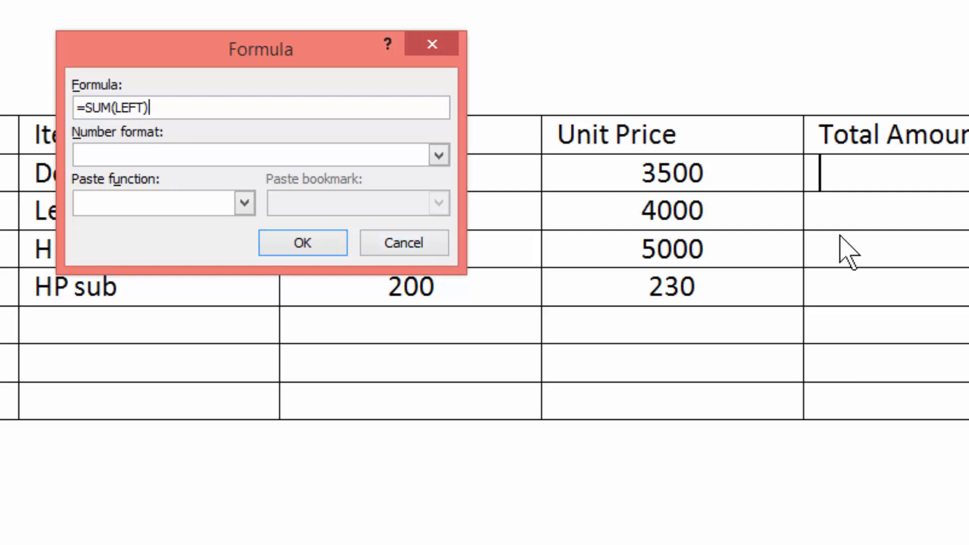
pyautogui.click(401, 248)
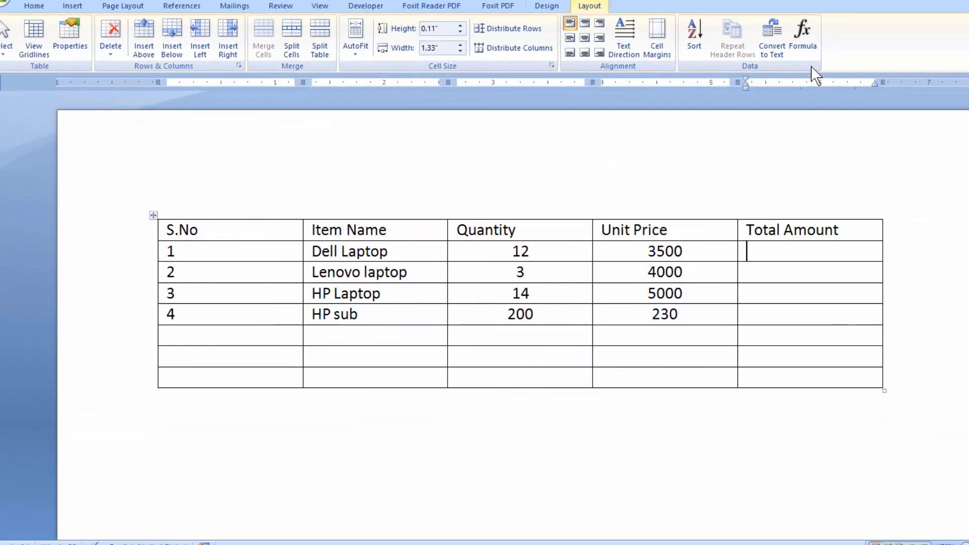
# Start a formula in the Dell Laptop row's Total Amount cell and clear the default expression down to the equals sign.
pyautogui.click(804, 32)
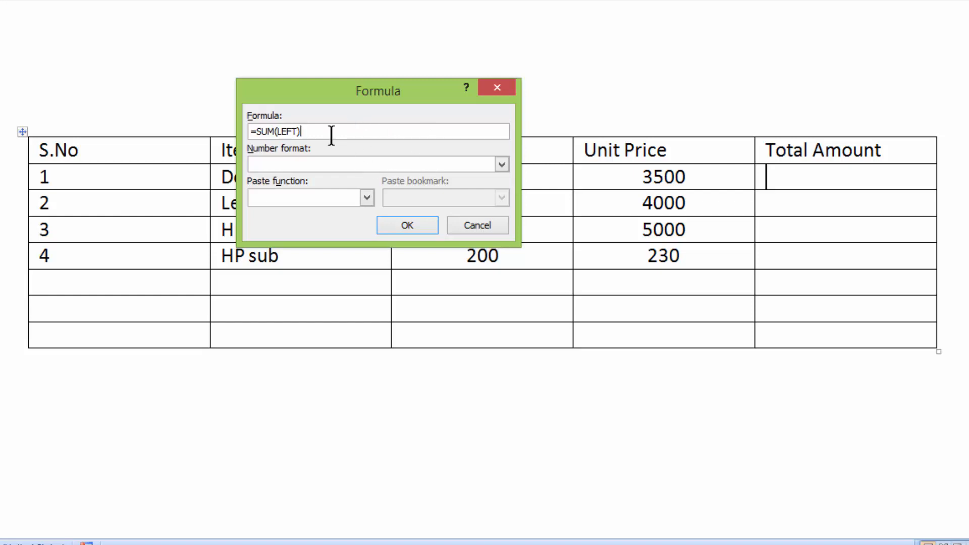
pyautogui.press('BackSpace')
pyautogui.press('BackSpace')
pyautogui.press('BackSpace')
pyautogui.press('BackSpace')
pyautogui.press('BackSpace')
pyautogui.press('BackSpace')
pyautogui.press('BackSpace')
pyautogui.press('BackSpace')
pyautogui.press('BackSpace')
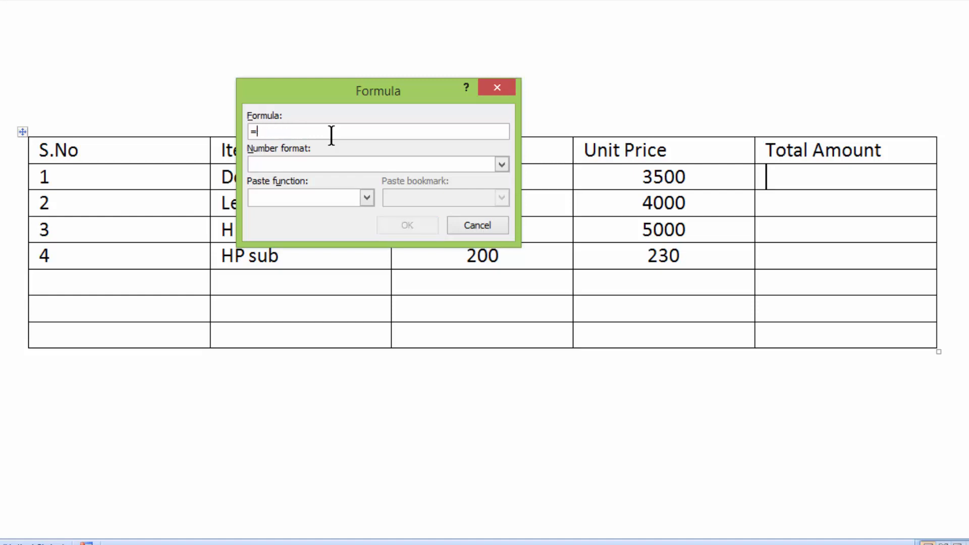
# Complete the Dell Laptop row's Total Amount formula as =PRODUCT(LEFT) and insert it.
pyautogui.click(370, 200)
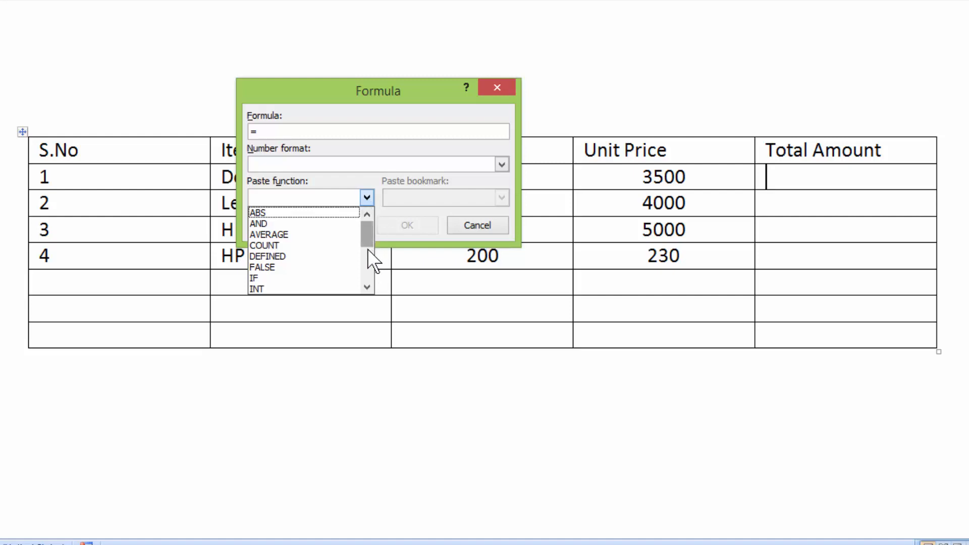
pyautogui.moveTo(368, 249); pyautogui.dragTo(367, 274)
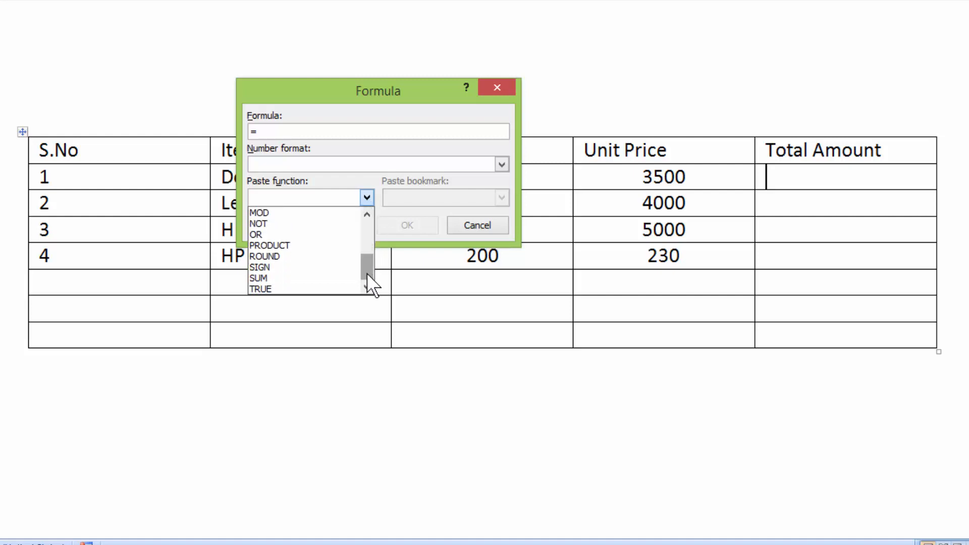
pyautogui.click(280, 245)
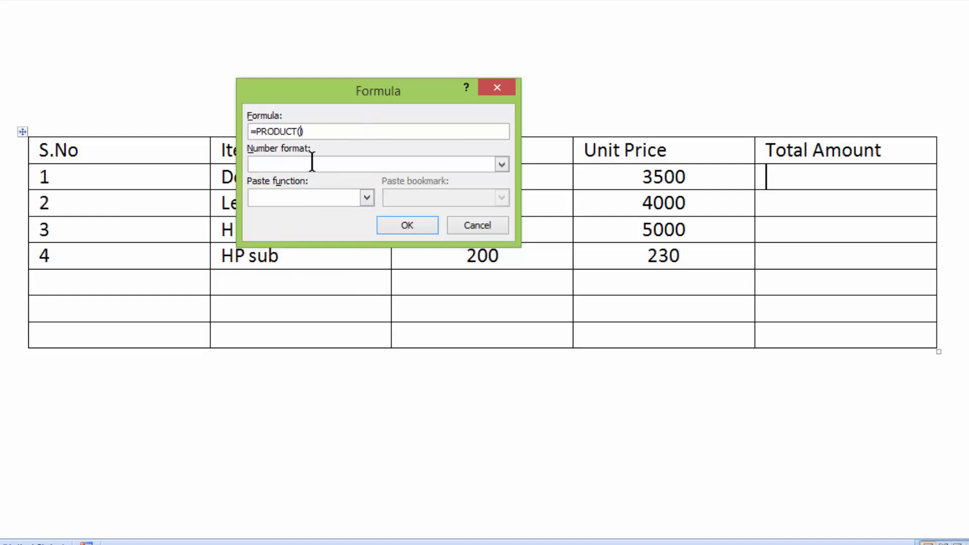
pyautogui.write('LEFT')
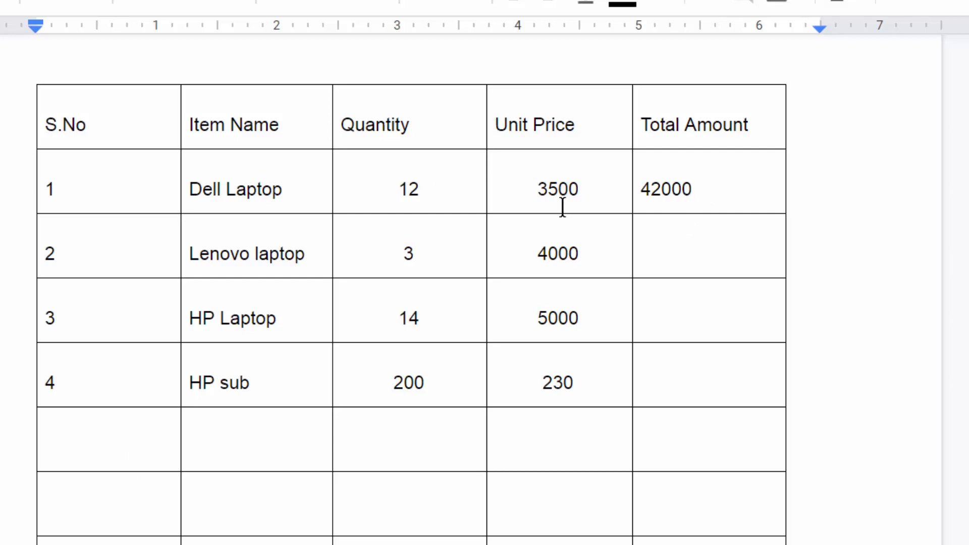
# Repeat the last formula in the USB row's Total cell.
pyautogui.click(666, 238)
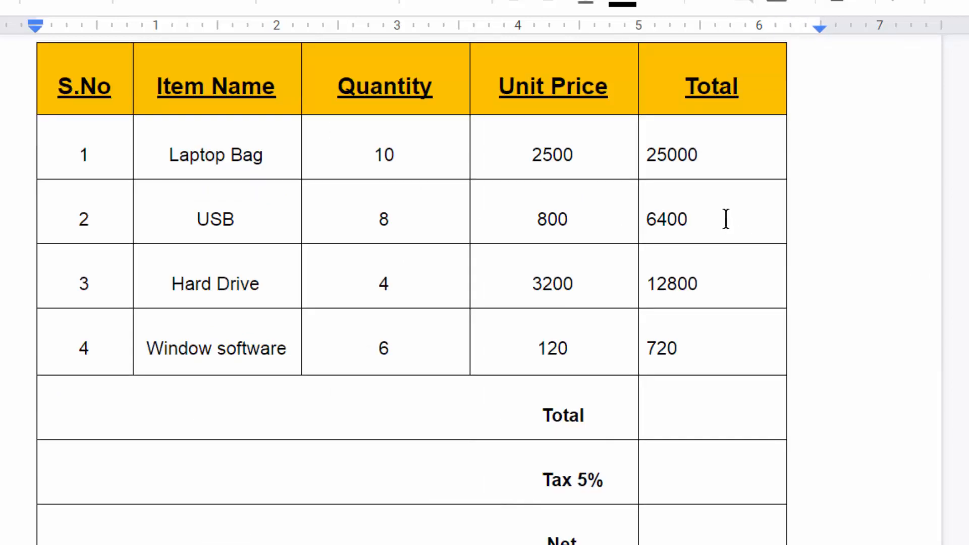
pyautogui.click(726, 219)
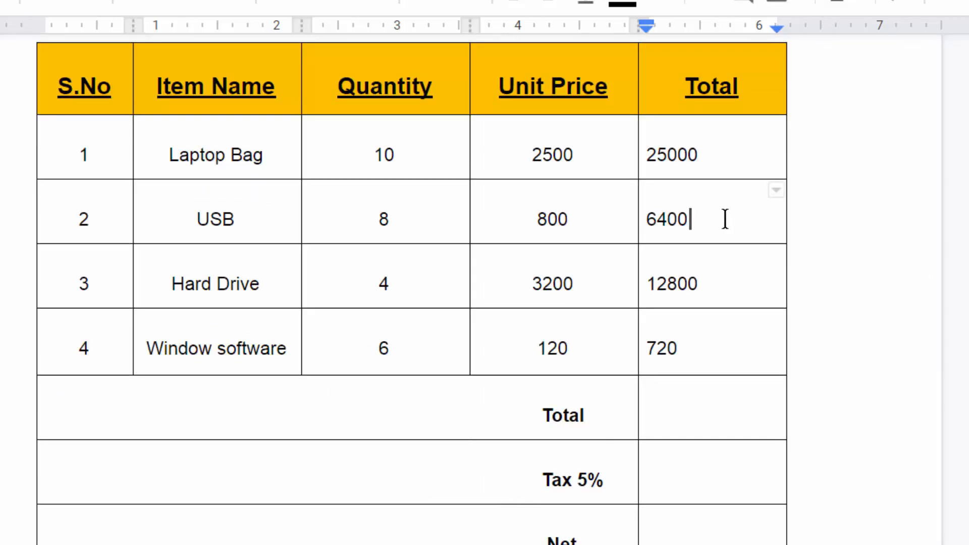
pyautogui.press('F4')
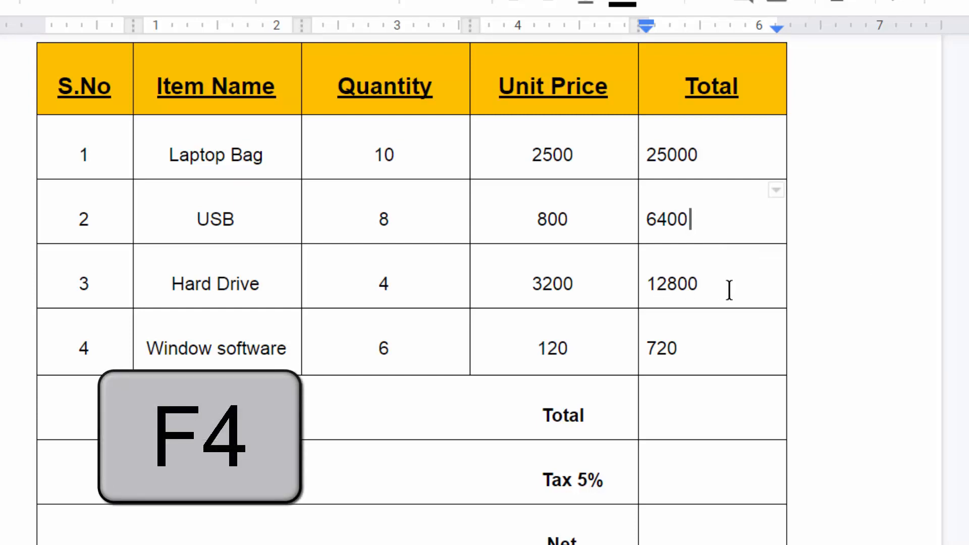
# Add up the item totals with a formula in the amount cell of the Total row.
pyautogui.click(656, 402)
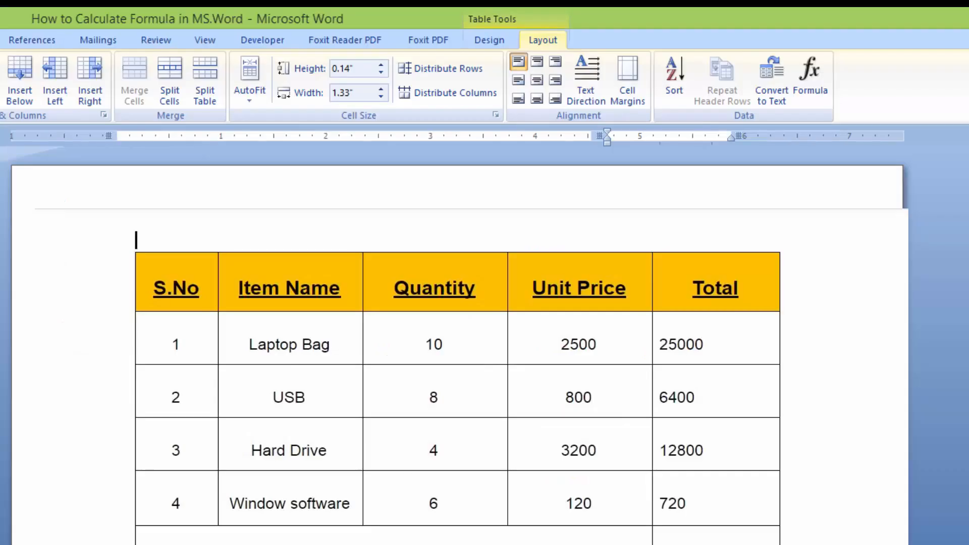
pyautogui.click(810, 81)
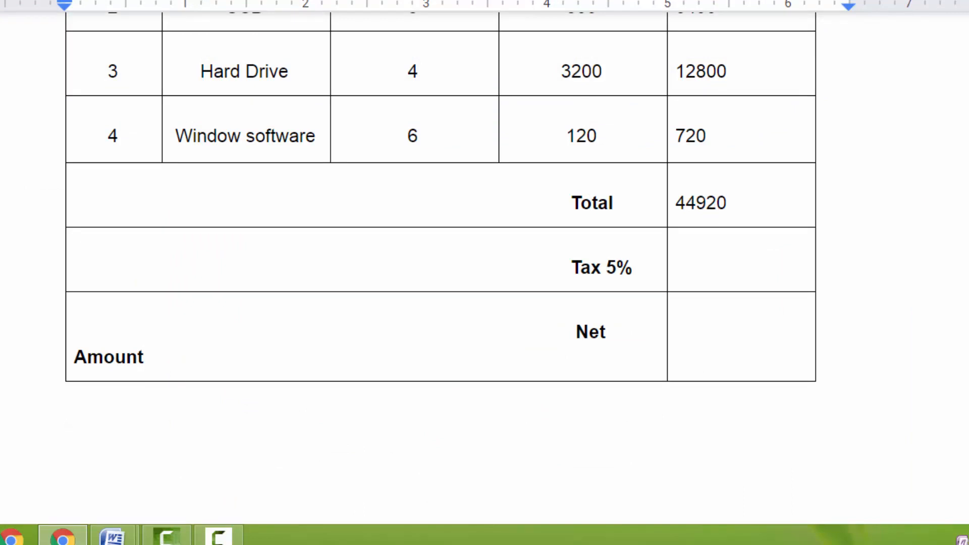
pyautogui.scroll(4, 441, 260)
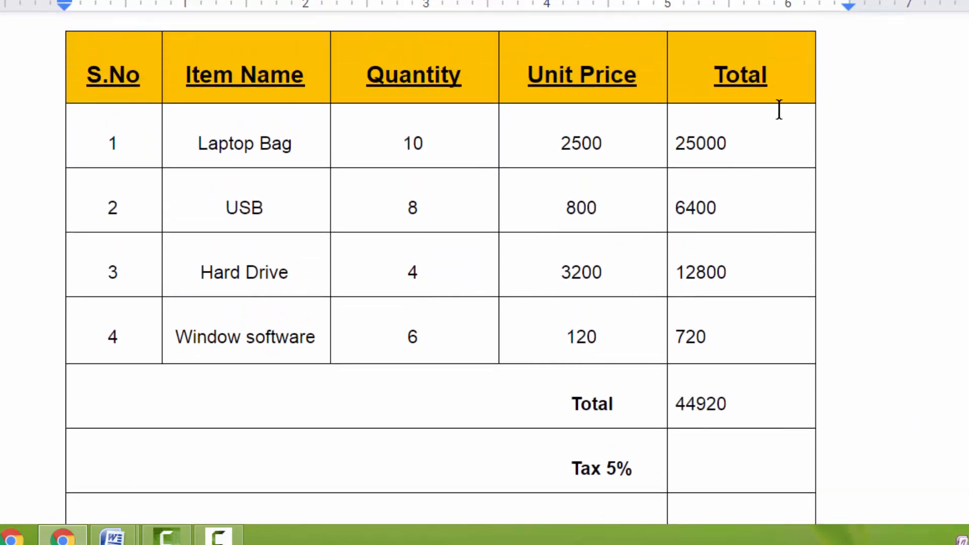
pyautogui.scroll(-4, 714, 351)
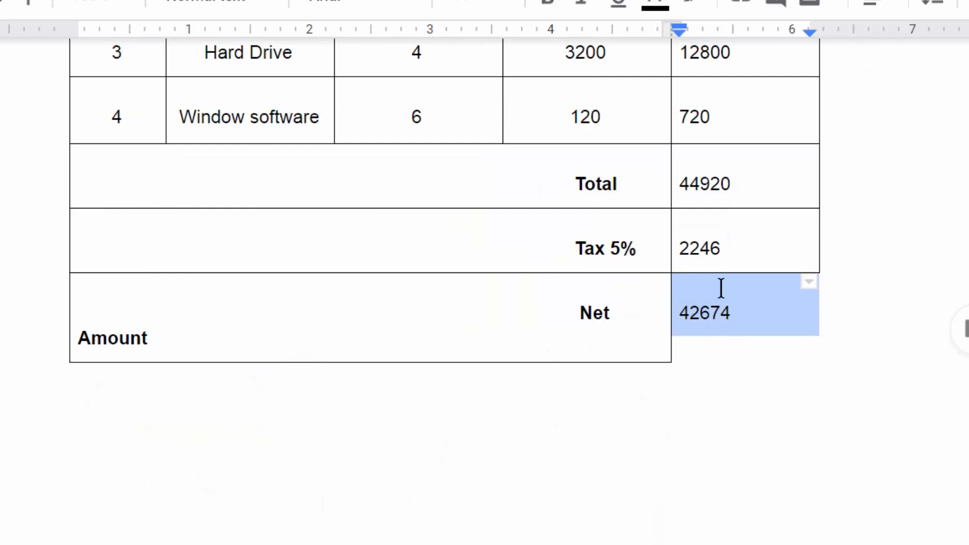
pyautogui.click(485, 303)
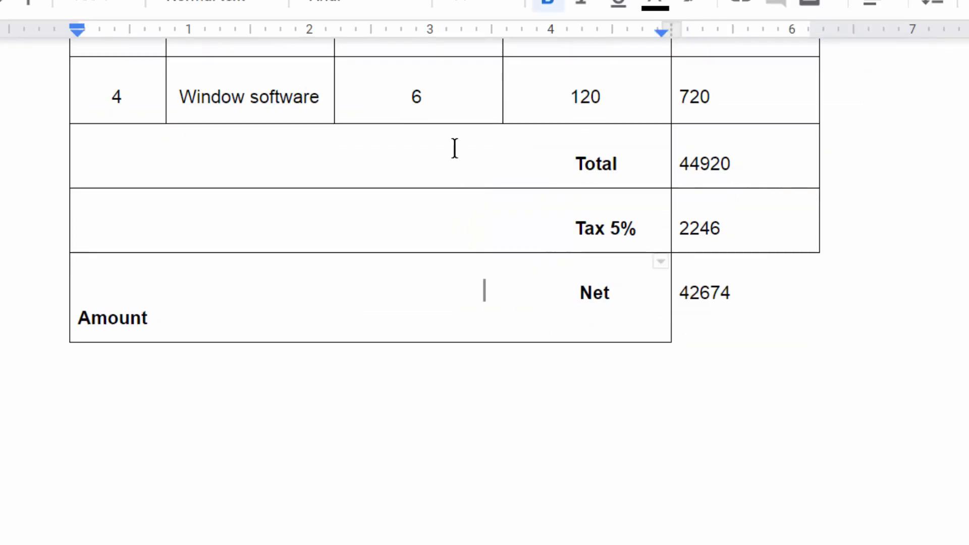
pyautogui.click(454, 149)
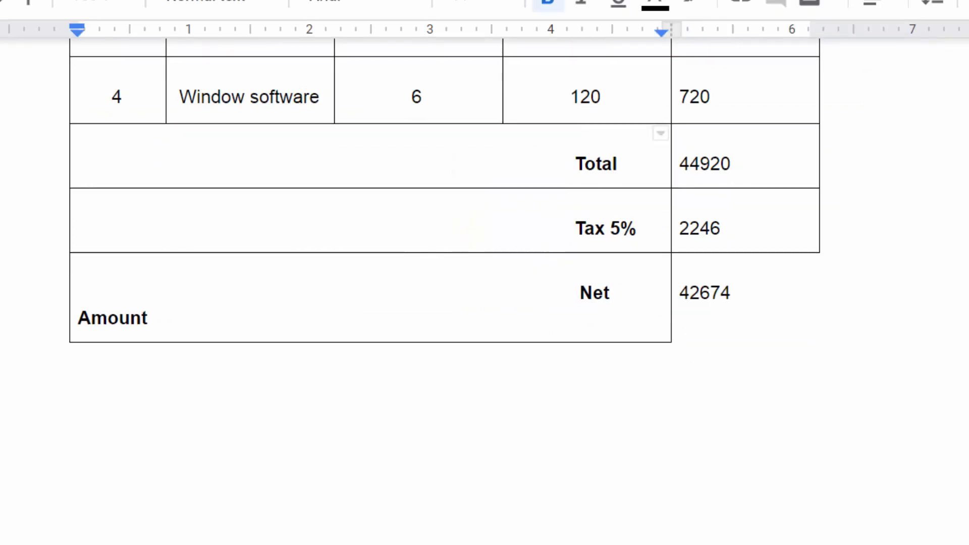
pyautogui.scroll(8, 485, 292)
pyautogui.scroll(-2, 485, 303)
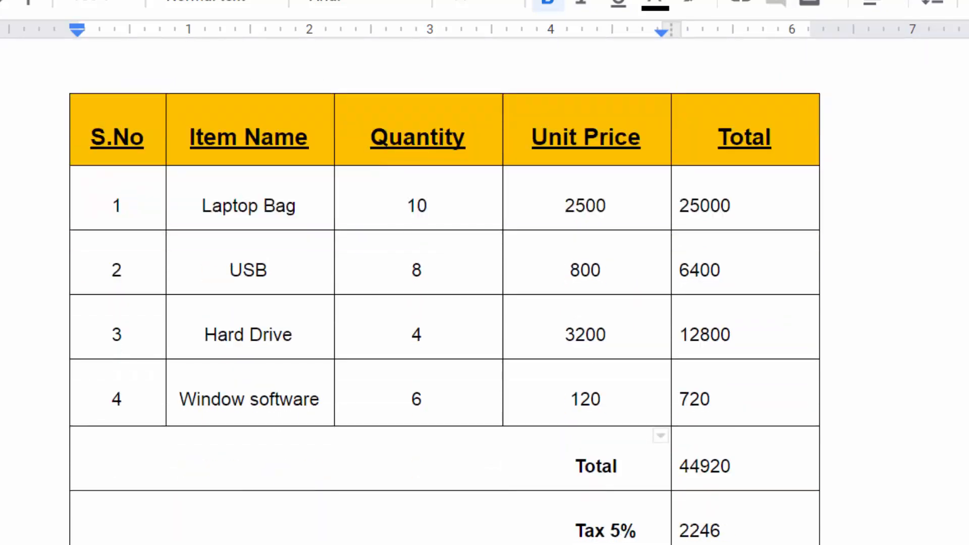
pyautogui.scroll(-9, 484, 302)
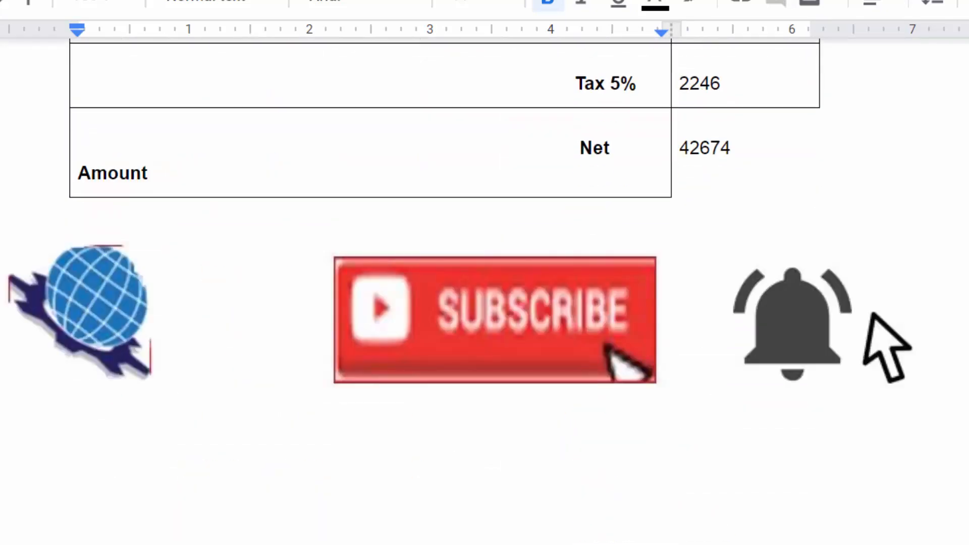
pyautogui.scroll(9, 484, 303)
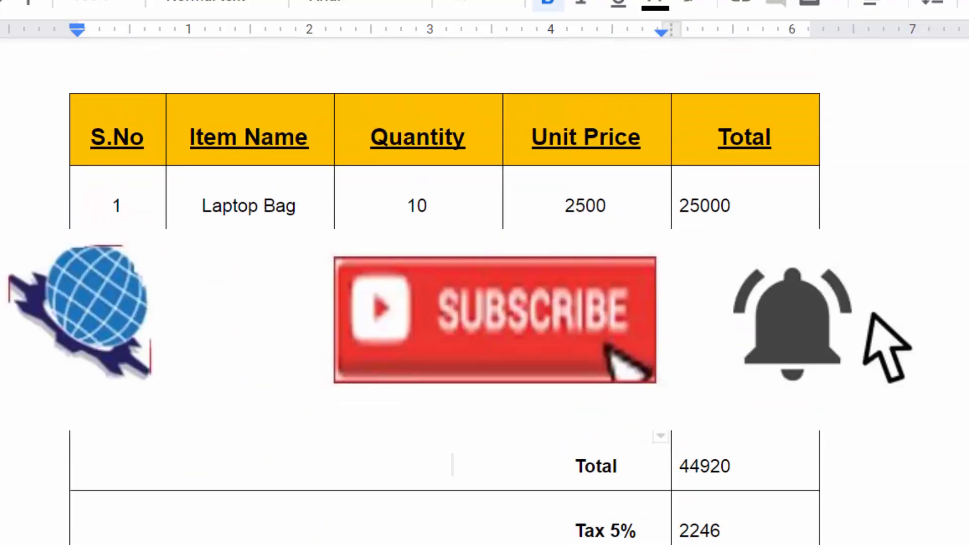